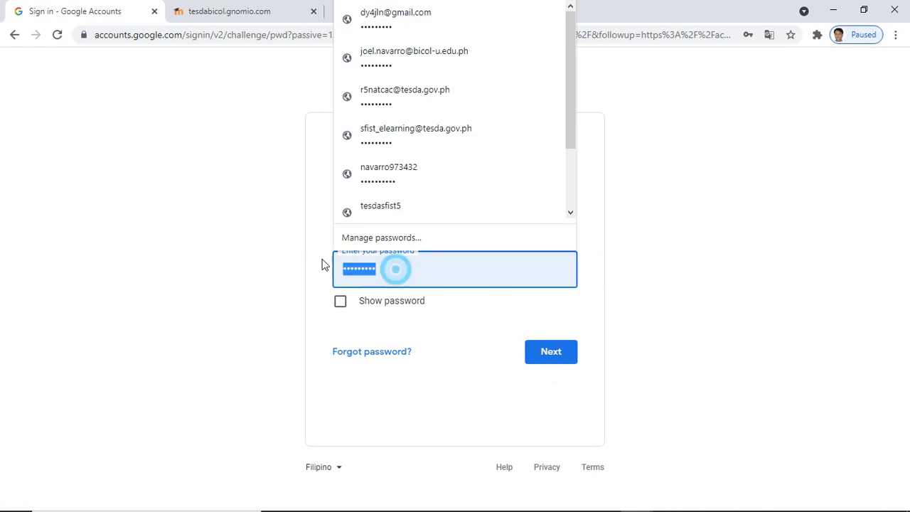
Submit the filled-in account password to sign in to Google, and open calendar.google.com.
{"action": "left_click", "coordinate": [542, 350]}
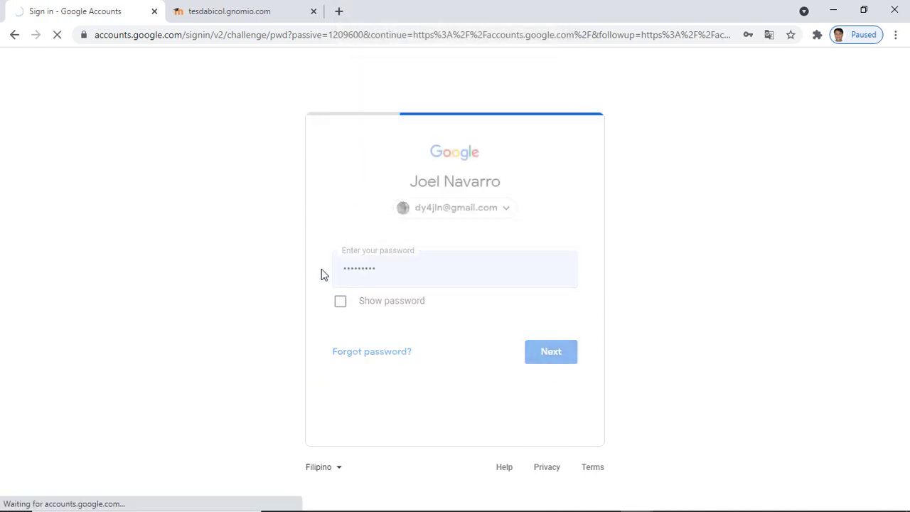
{"action": "left_click", "coordinate": [224, 34]}
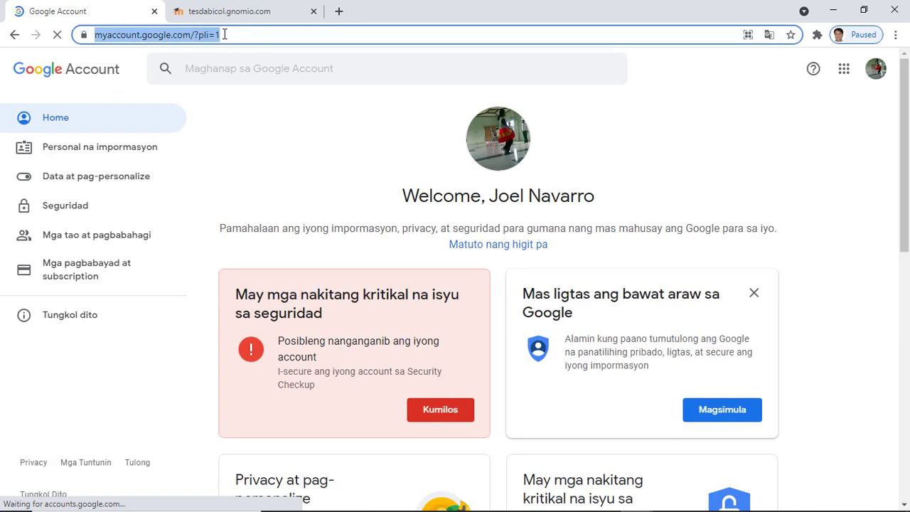
{"action": "type", "text": "calendar.google.com"}
{"action": "key", "text": "Right"}
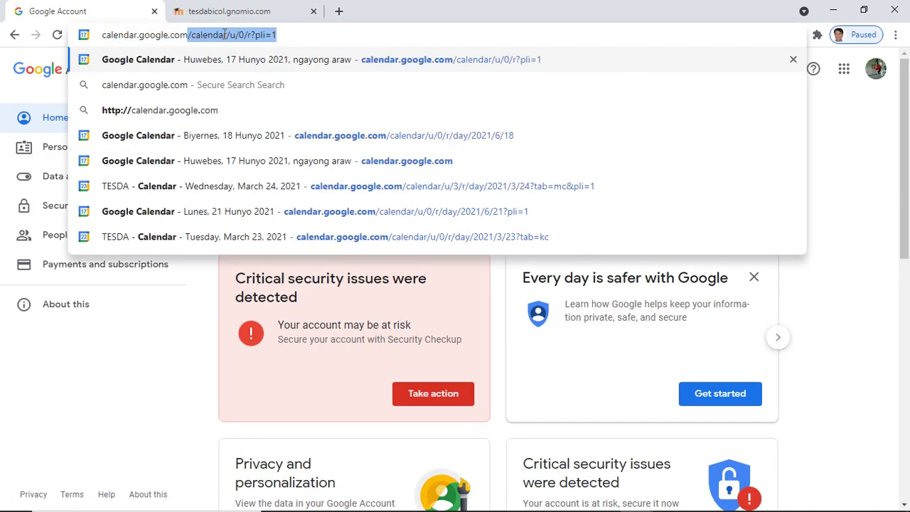
{"action": "key", "text": "Delete"}
{"action": "key", "text": "Return"}
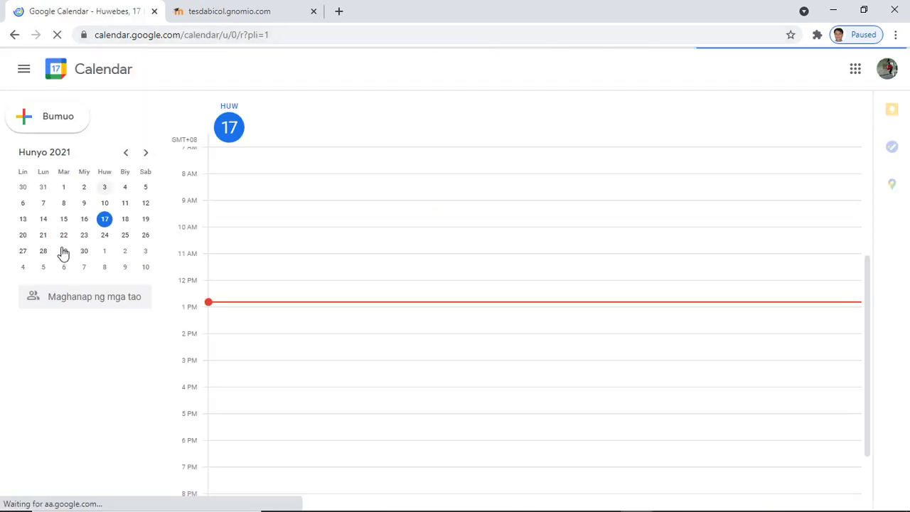
Create a calendar event on 22 June 2021 from 8:30AM to 9:30AM and open its full event details.
{"action": "left_click", "coordinate": [64, 237]}
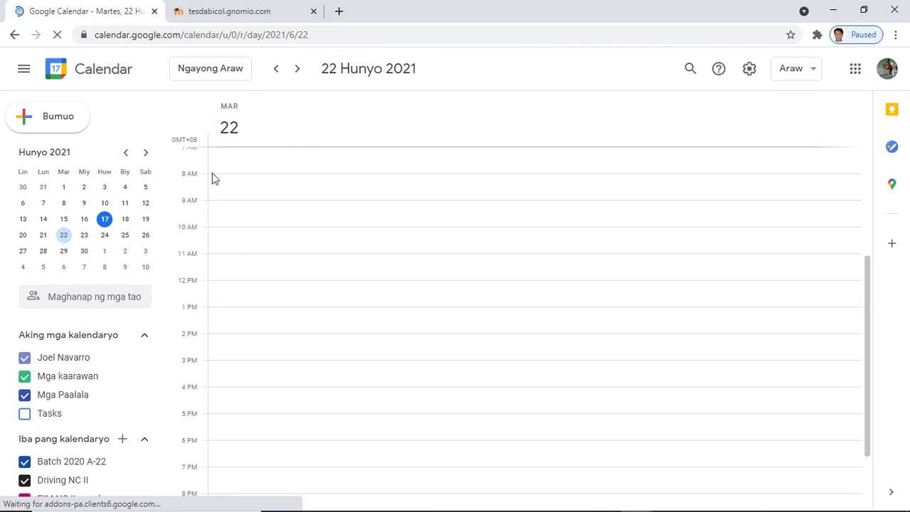
{"action": "left_click", "coordinate": [212, 199]}
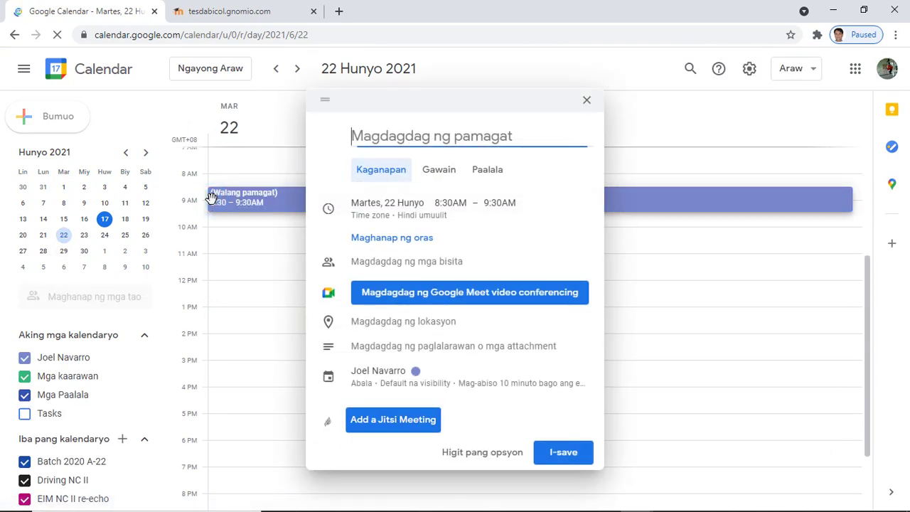
{"action": "left_click", "coordinate": [488, 456]}
Title the event "Css nc ii Virtual Training Induction Program".
{"action": "left_click", "coordinate": [267, 75]}
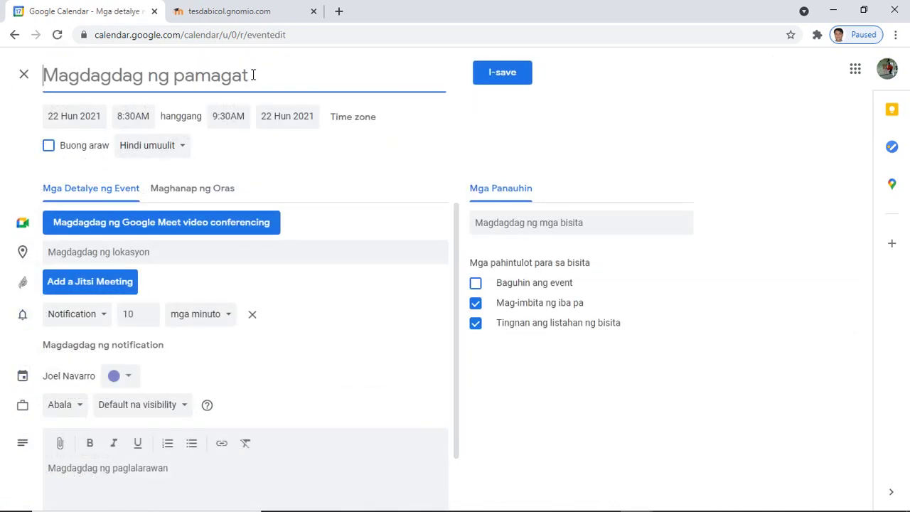
{"action": "type", "text": "Css"}
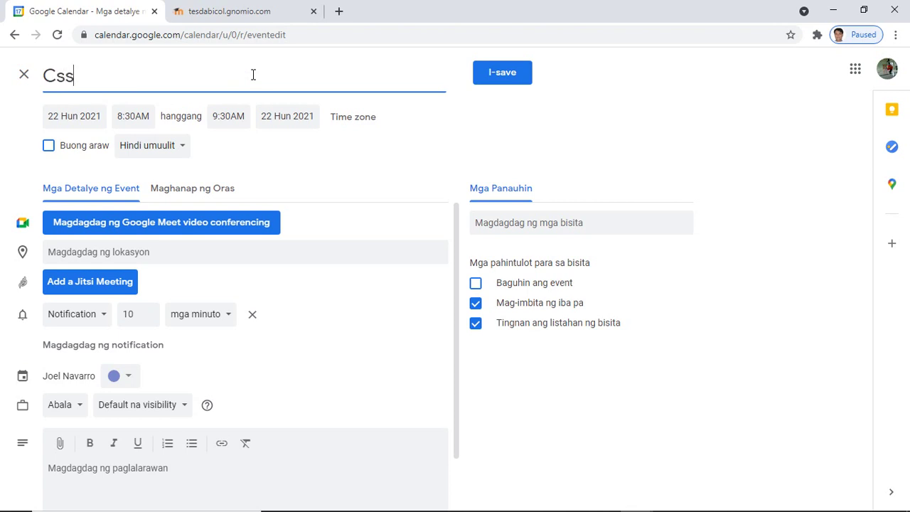
{"action": "type", "text": " nc ii Vir"}
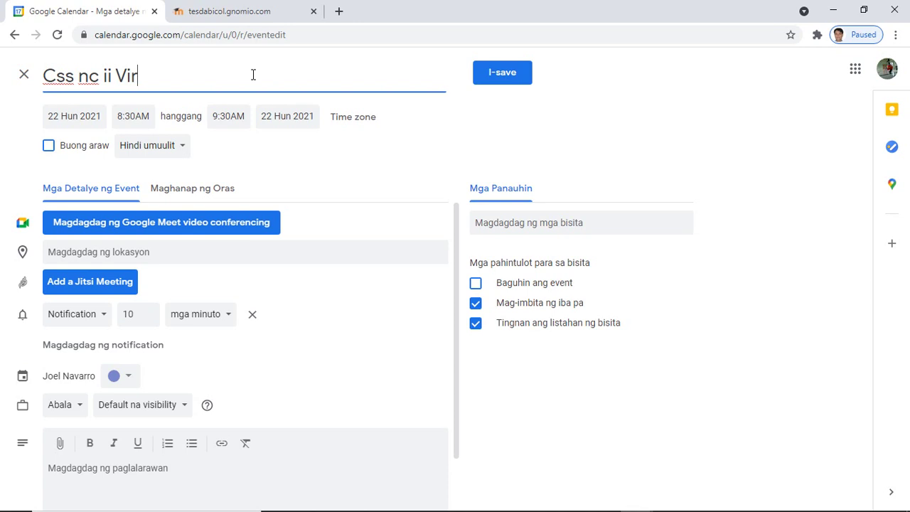
{"action": "type", "text": "tual Or"}
{"action": "key", "text": "BackSpace"}
{"action": "key", "text": "BackSpace"}
{"action": "type", "text": "Traini"}
{"action": "key", "text": "BackSpace"}
{"action": "type", "text": "ning "}
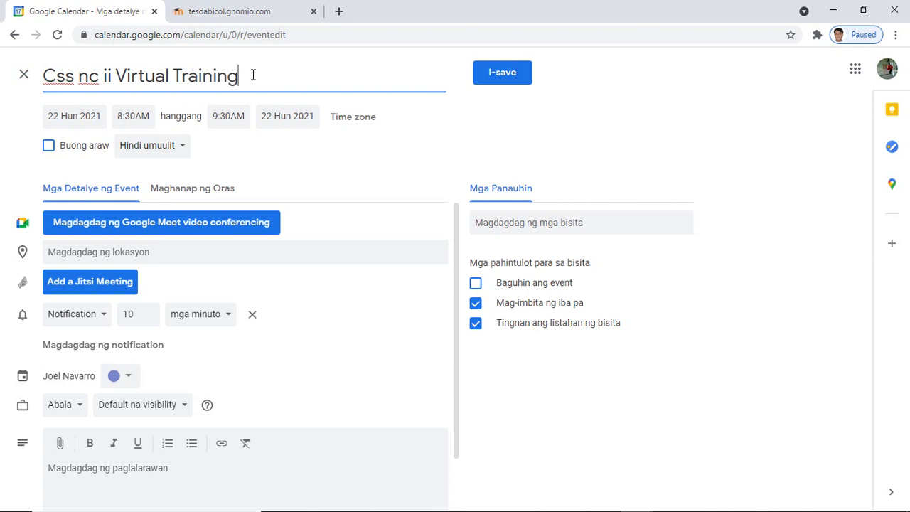
{"action": "type", "text": "n"}
{"action": "type", "text": "Induction Program"}
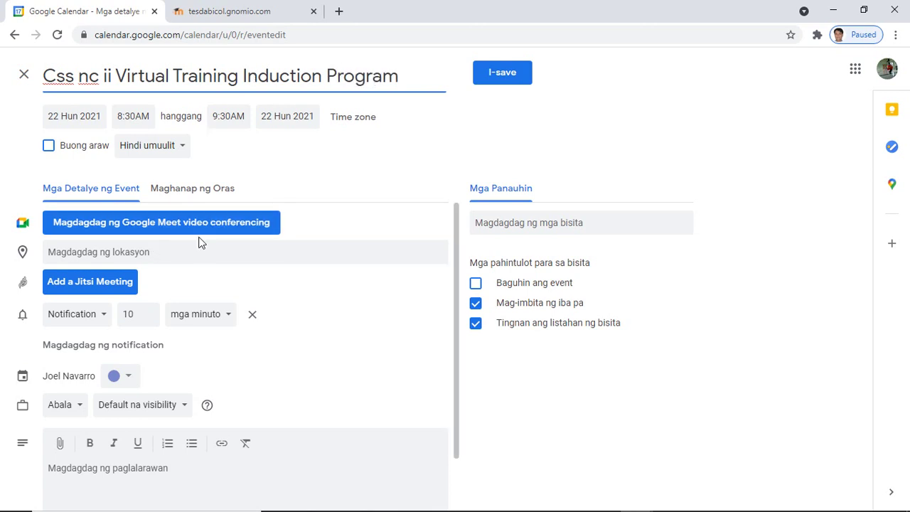
Change the event's reminder type from a notification to Email.
{"action": "scroll", "coordinate": [178, 249], "scroll_direction": "down", "scroll_amount": 1}
{"action": "left_click", "coordinate": [102, 257]}
{"action": "left_click", "coordinate": [75, 232]}
Set the event's availability to Libre and its visibility to Pampubliko.
{"action": "left_click", "coordinate": [65, 342]}
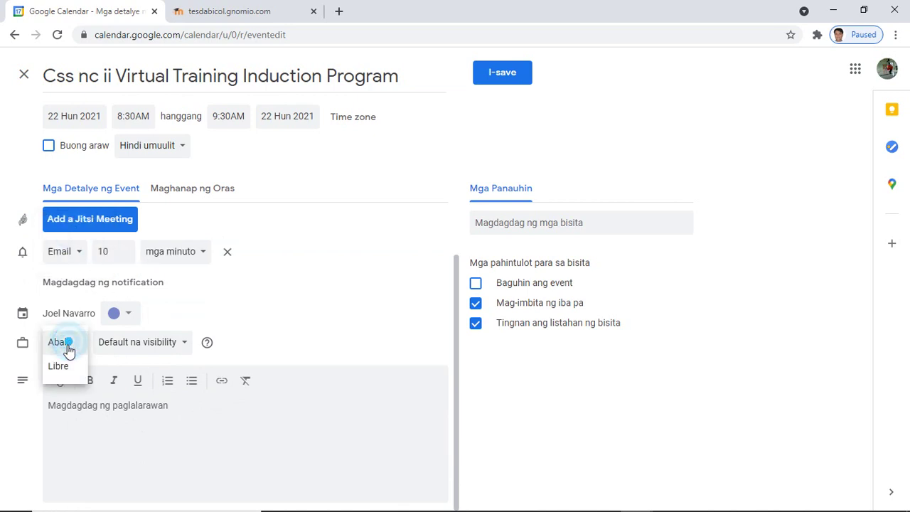
{"action": "left_click", "coordinate": [71, 375]}
{"action": "left_click", "coordinate": [145, 343]}
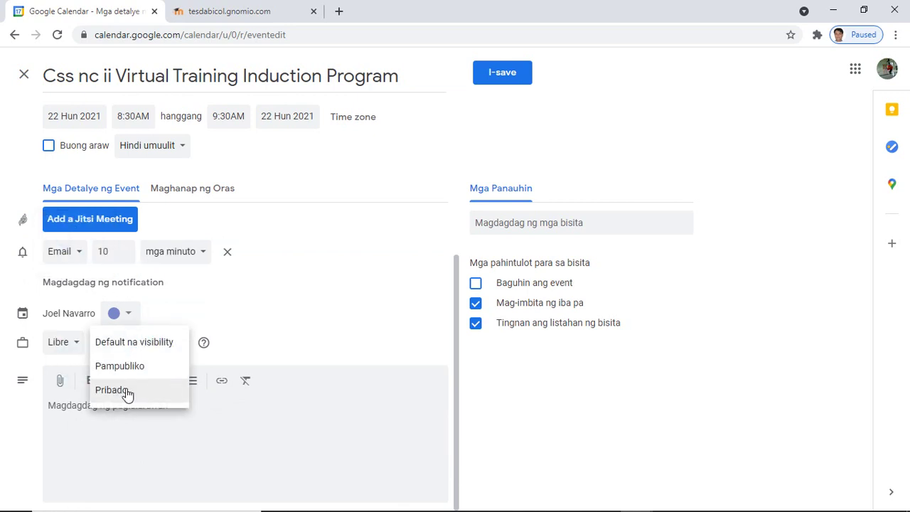
{"action": "left_click", "coordinate": [123, 366]}
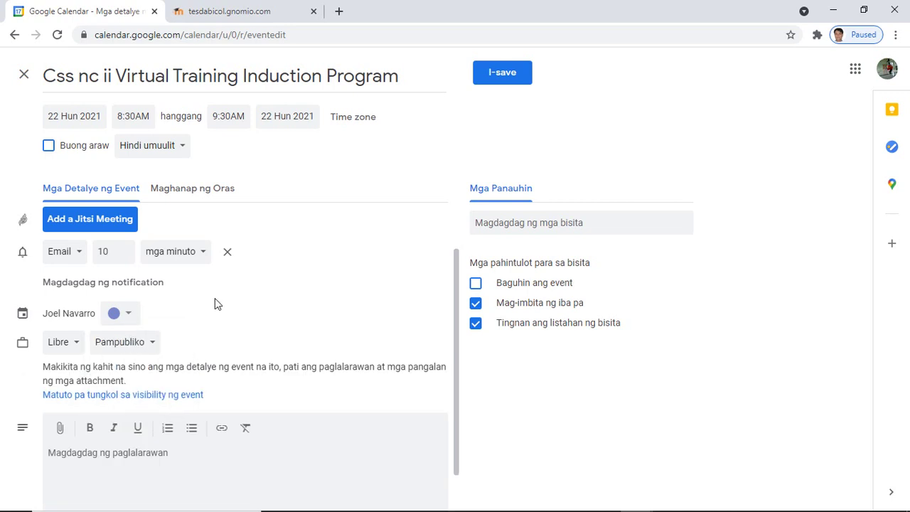
Begin the event description with the line "Follow the following guidelines during webinar:".
{"action": "scroll", "coordinate": [206, 306], "scroll_direction": "down", "scroll_amount": 1}
{"action": "left_click", "coordinate": [118, 407]}
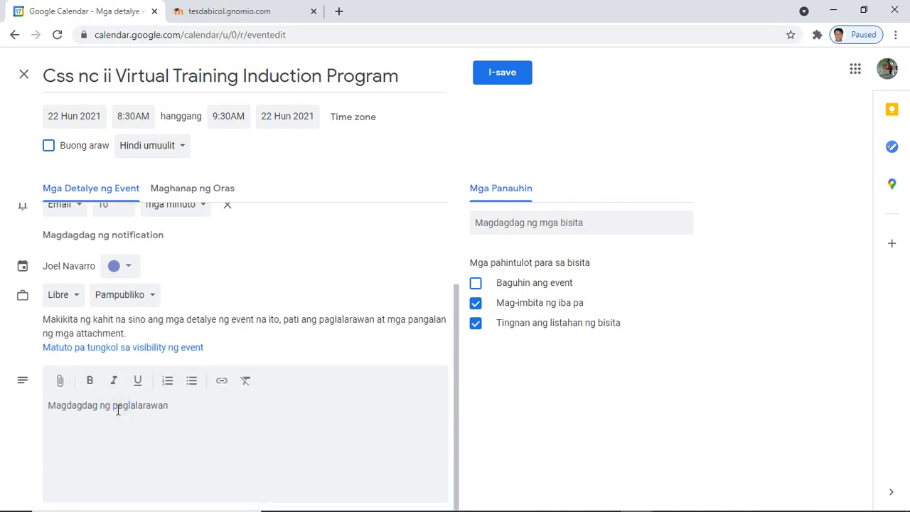
{"action": "type", "text": "Follw"}
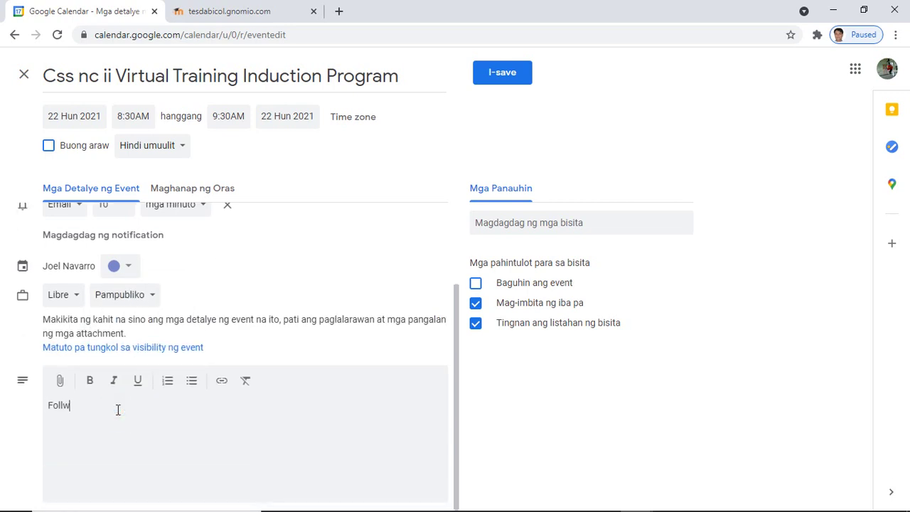
{"action": "key", "text": "BackSpace"}
{"action": "type", "text": "ow the follwing"}
{"action": "key", "text": "BackSpace"}
{"action": "key", "text": "BackSpace"}
{"action": "key", "text": "BackSpace"}
{"action": "type", "text": "owing Guidelines during webinar:"}
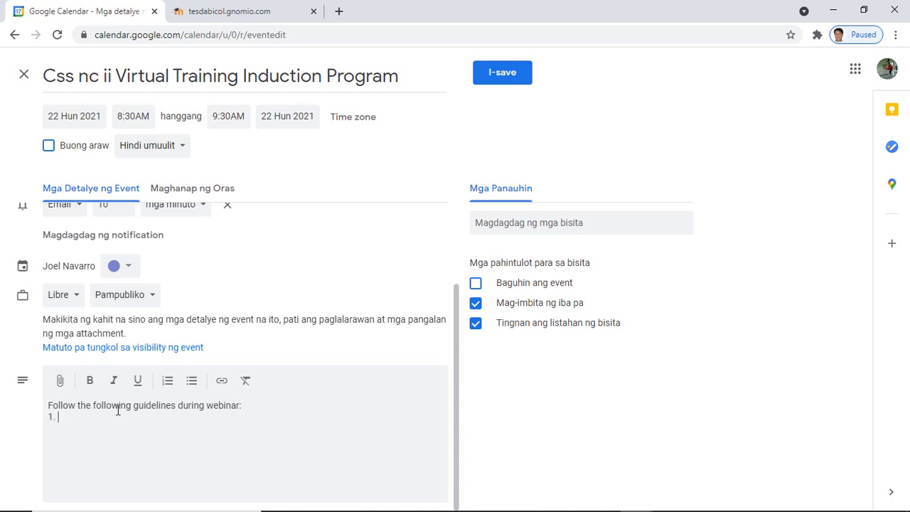
Add the numbered guidelines "1. Mute your microphone" and "2. Do not click share scree." to the event description.
{"action": "type", "text": "Mute your mikerophone"}
{"action": "key", "text": "Return"}
{"action": "right_click", "coordinate": [120, 419]}
{"action": "left_click", "coordinate": [155, 246]}
{"action": "left_click", "coordinate": [73, 433]}
{"action": "type", "text": "Do not "}
{"action": "type", "text": "click sahrte"}
{"action": "type", "text": "are scree."}
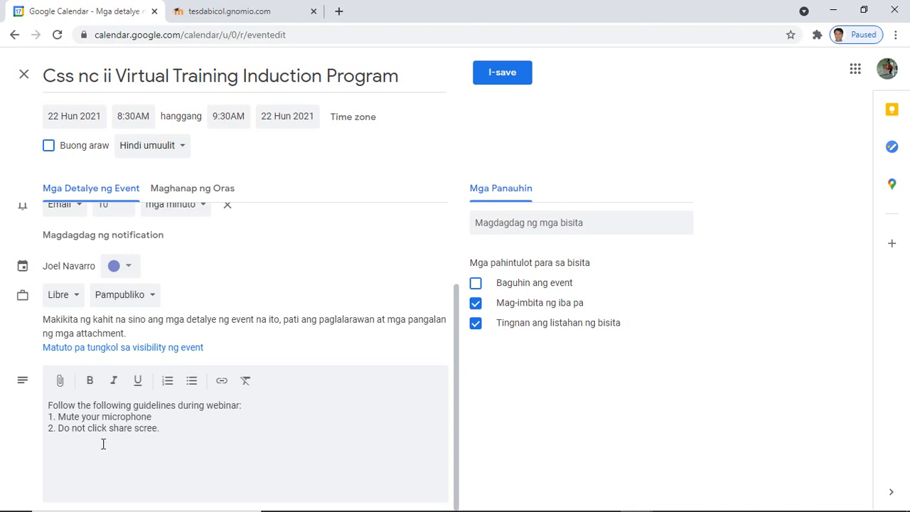
Add Google Meet video conferencing to the event and copy the generated meeting link.
{"action": "scroll", "coordinate": [211, 316], "scroll_direction": "up", "scroll_amount": 1}
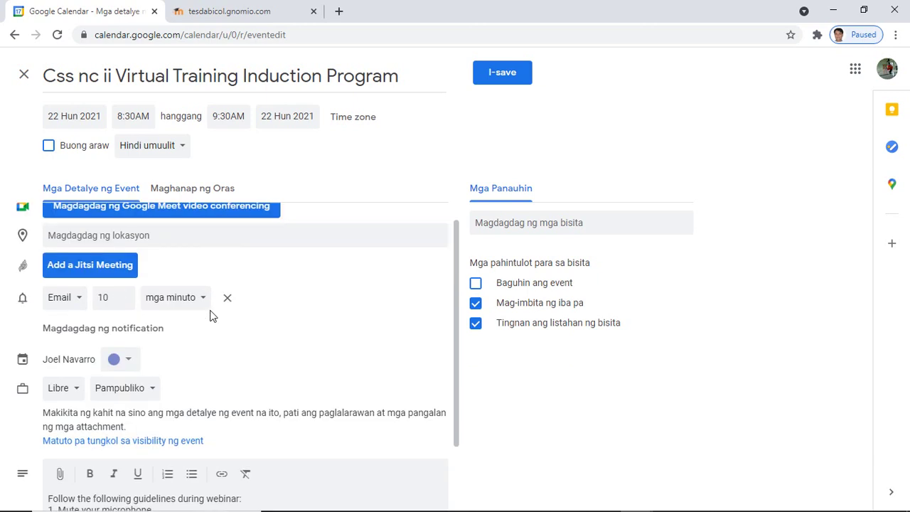
{"action": "left_click", "coordinate": [116, 229]}
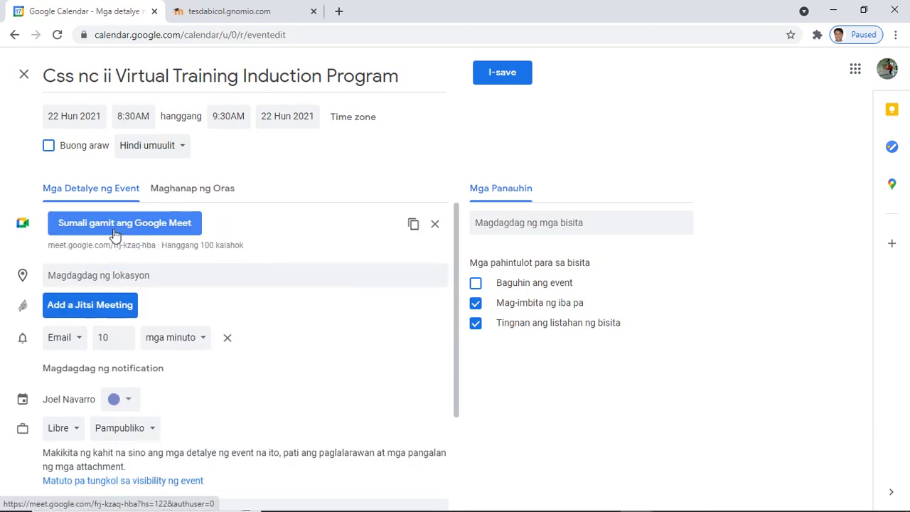
{"action": "left_click_drag", "start_coordinate": [48, 244], "coordinate": [156, 245]}
{"action": "right_click", "coordinate": [154, 244]}
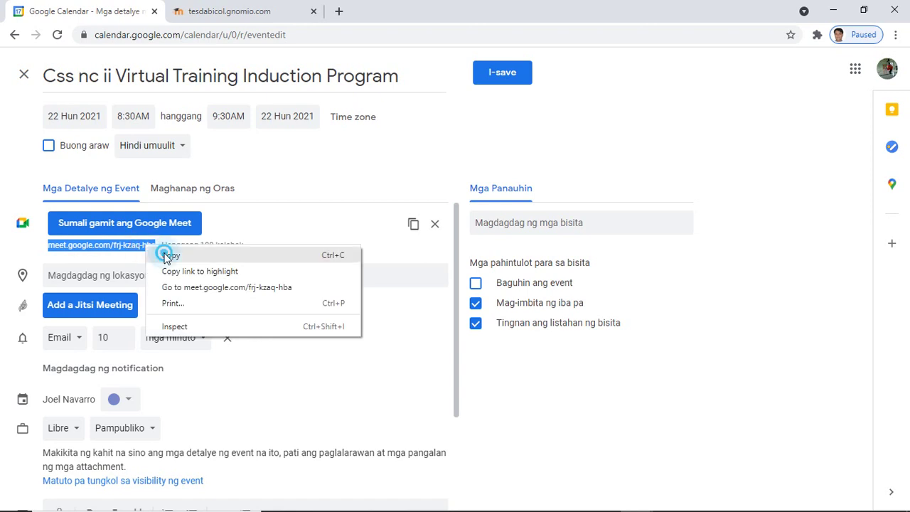
{"action": "left_click", "coordinate": [167, 256]}
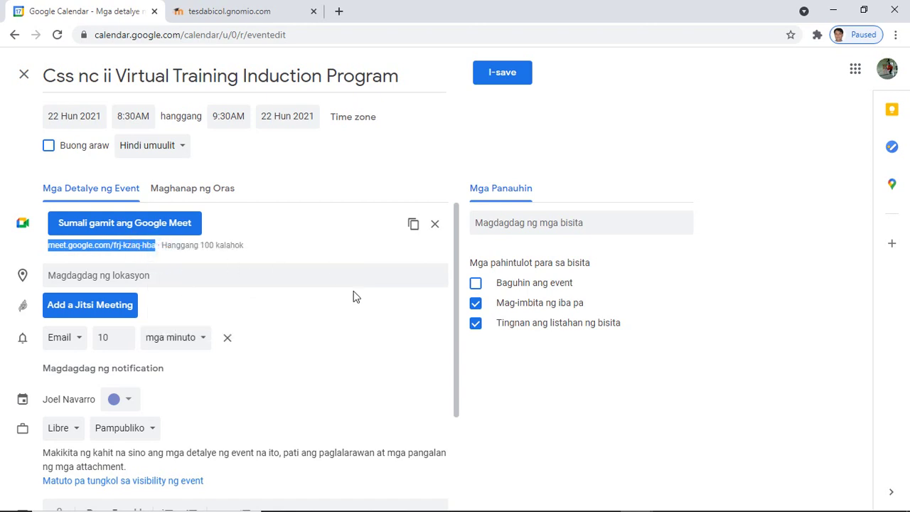
Check the event details and description, and save the event.
{"action": "scroll", "coordinate": [362, 311], "scroll_direction": "down", "scroll_amount": 3}
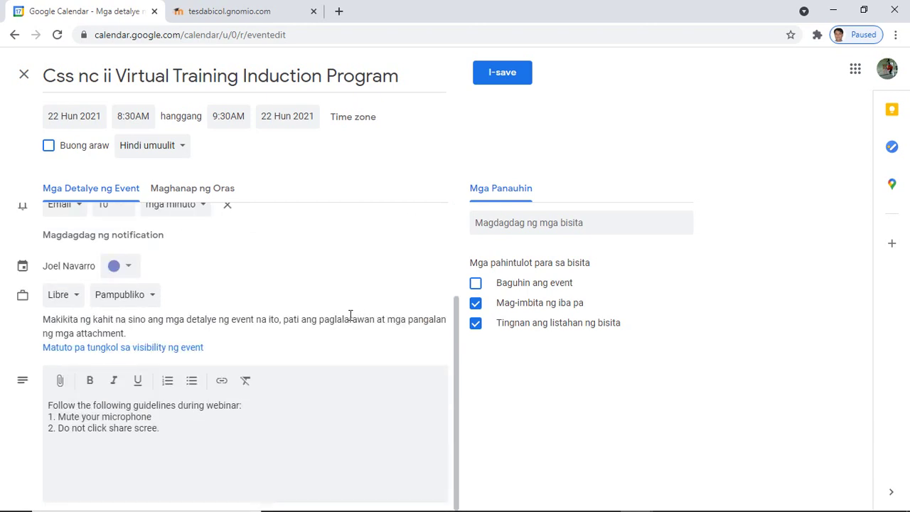
{"action": "scroll", "coordinate": [357, 314], "scroll_direction": "up", "scroll_amount": 1}
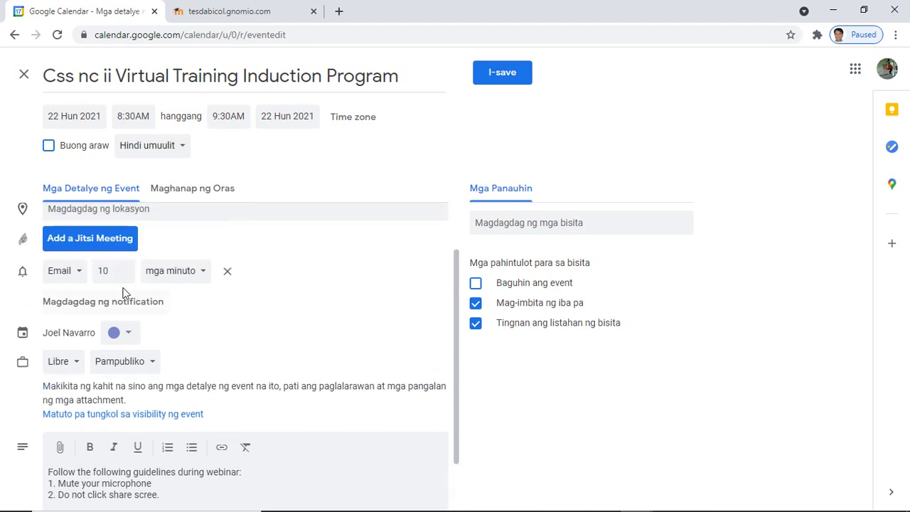
{"action": "left_click", "coordinate": [511, 79]}
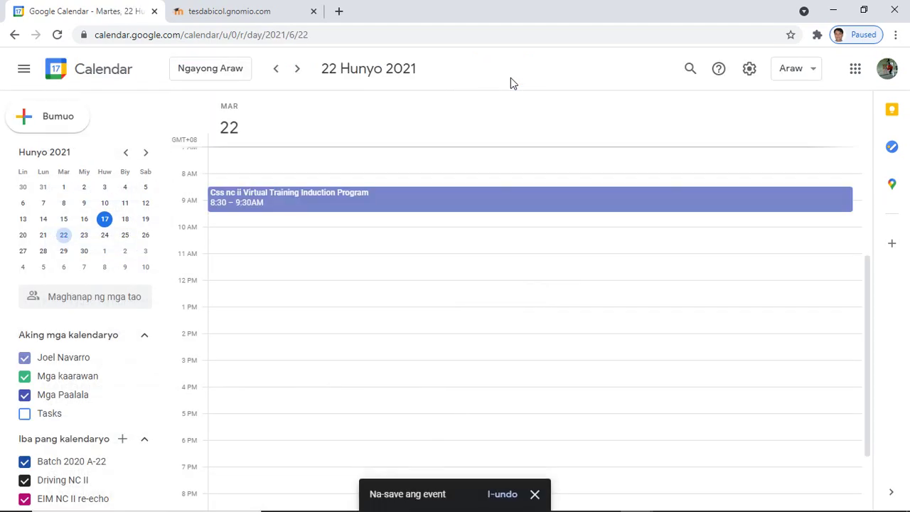
Switch to the tesdabicol.gnomio.com Moodle site and open the Organic Agriculture Production NC II course.
{"action": "left_click", "coordinate": [235, 17]}
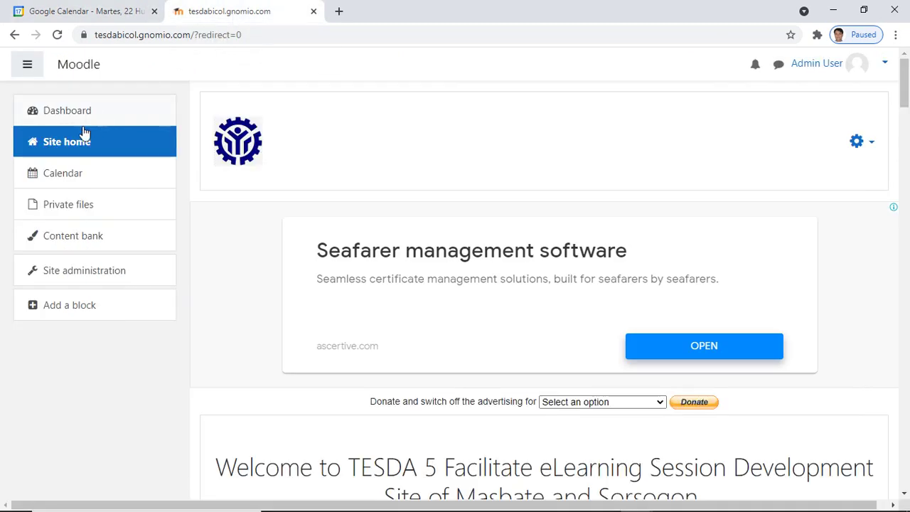
{"action": "scroll", "coordinate": [260, 269], "scroll_direction": "down", "scroll_amount": 5}
{"action": "scroll", "coordinate": [266, 274], "scroll_direction": "down", "scroll_amount": 8}
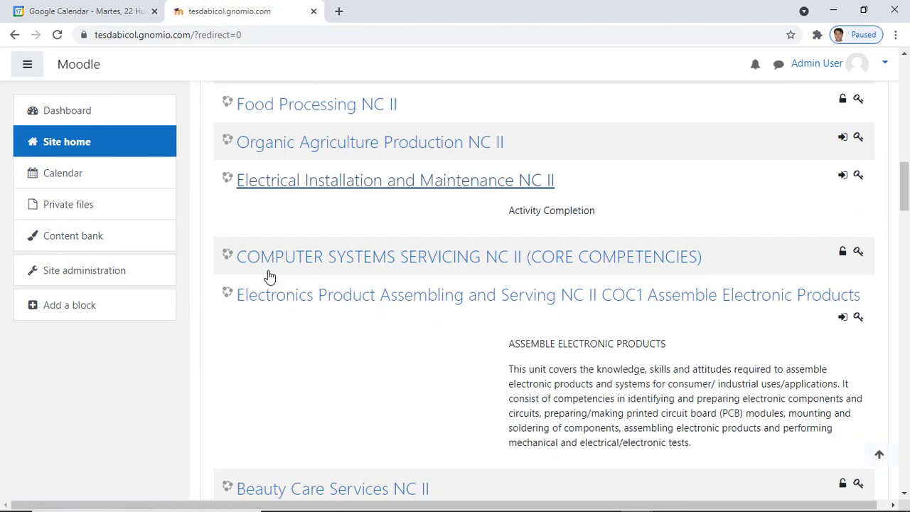
{"action": "scroll", "coordinate": [272, 274], "scroll_direction": "up", "scroll_amount": 2}
{"action": "left_click", "coordinate": [307, 317]}
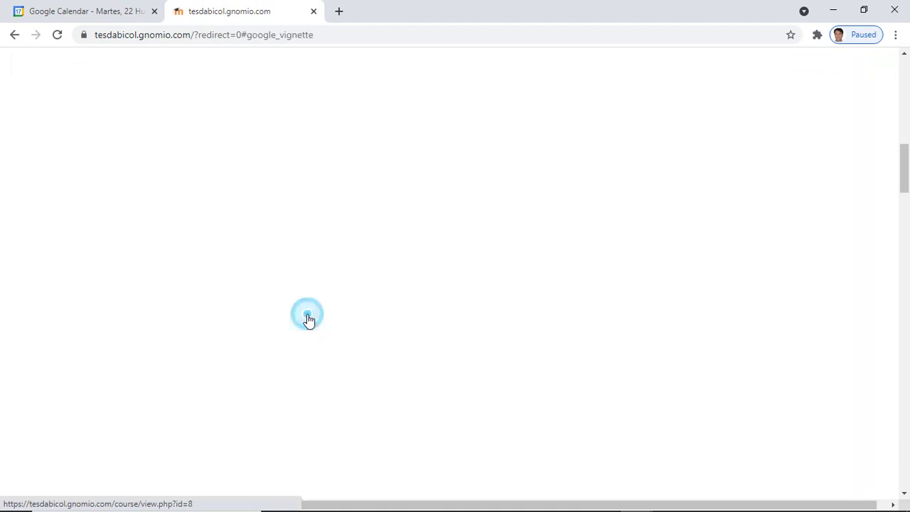
{"action": "left_click", "coordinate": [574, 146]}
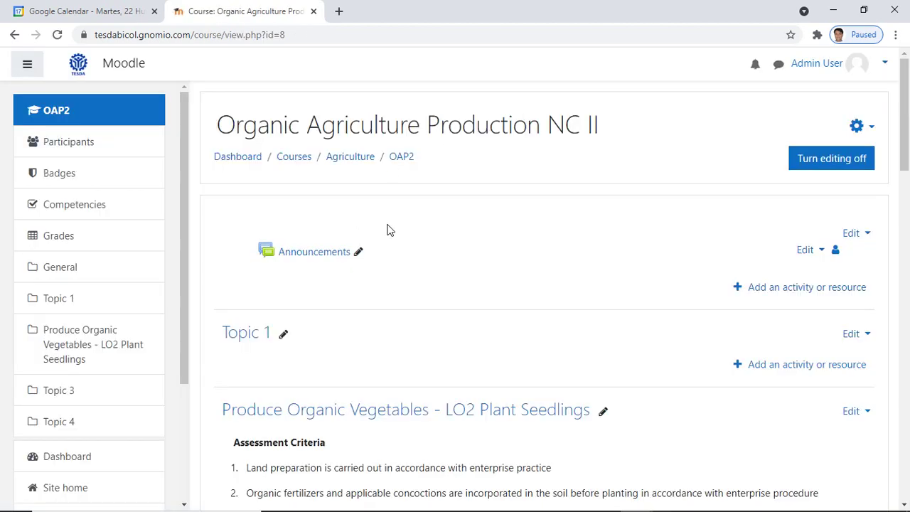
Start adding a new URL resource to the General section of the course.
{"action": "scroll", "coordinate": [388, 230], "scroll_direction": "down", "scroll_amount": 2}
{"action": "left_click", "coordinate": [796, 155]}
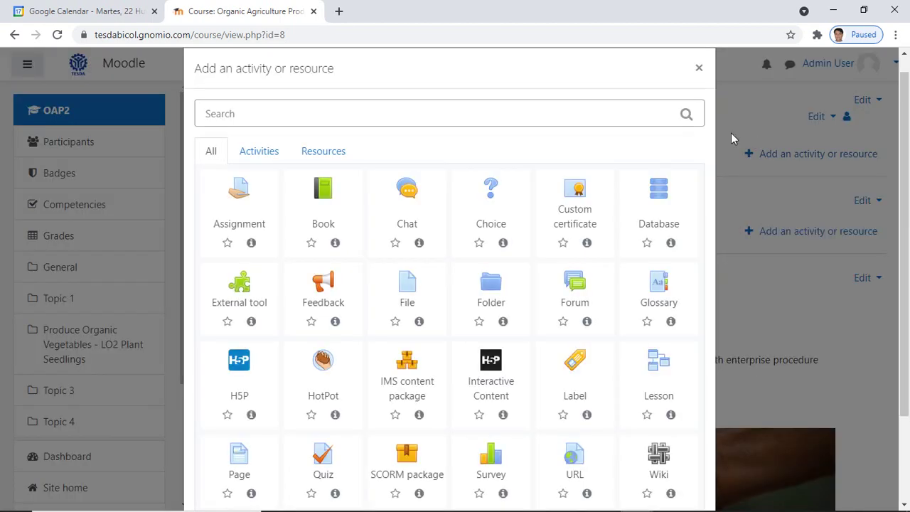
{"action": "scroll", "coordinate": [472, 261], "scroll_direction": "down", "scroll_amount": 3}
{"action": "left_click", "coordinate": [581, 348]}
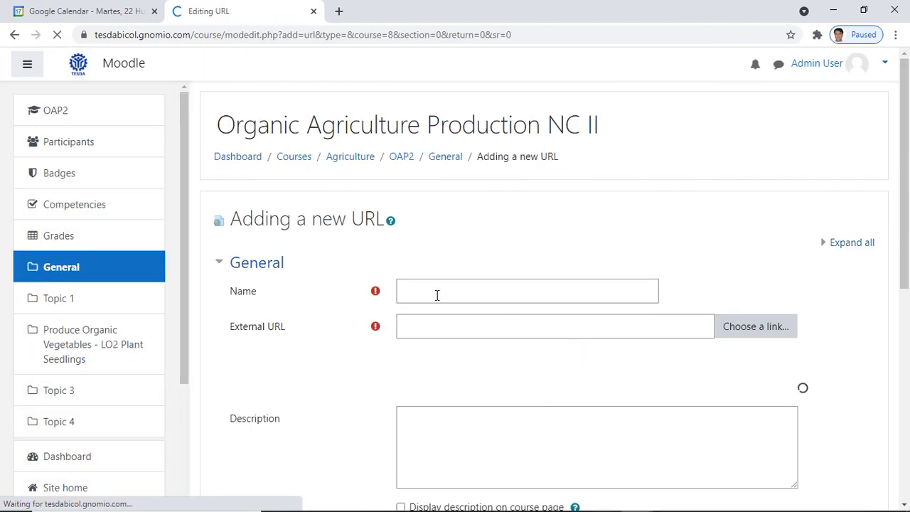
{"action": "left_click", "coordinate": [419, 332]}
{"action": "right_click", "coordinate": [416, 343]}
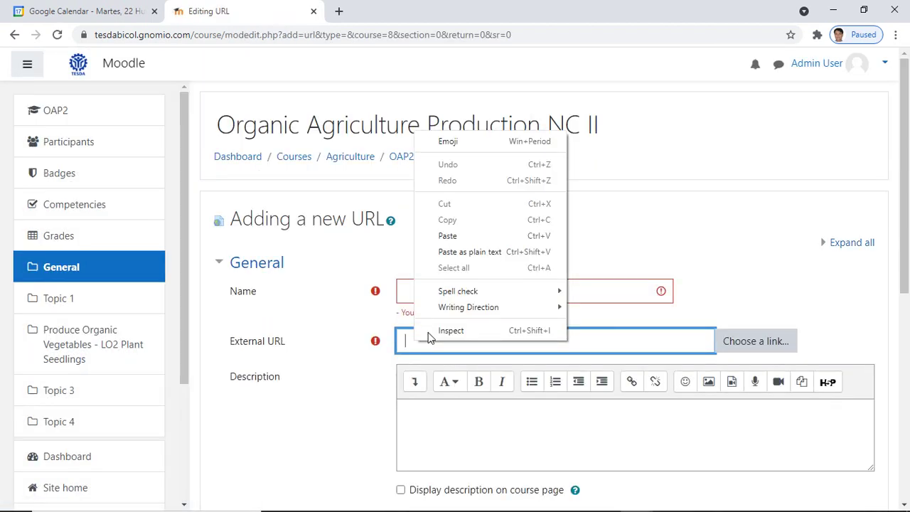
{"action": "left_click", "coordinate": [457, 241]}
{"action": "left_click", "coordinate": [407, 343]}
{"action": "type", "text": "https:/"}
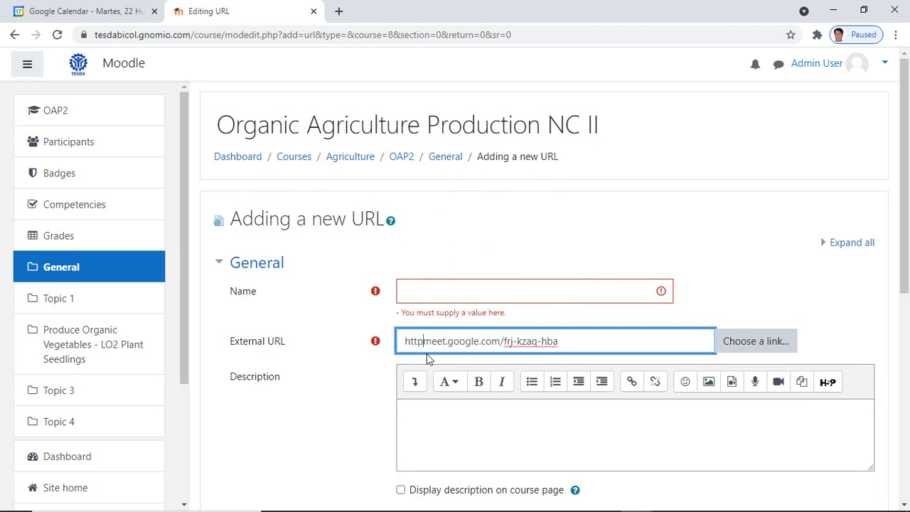
{"action": "type", "text": "/"}
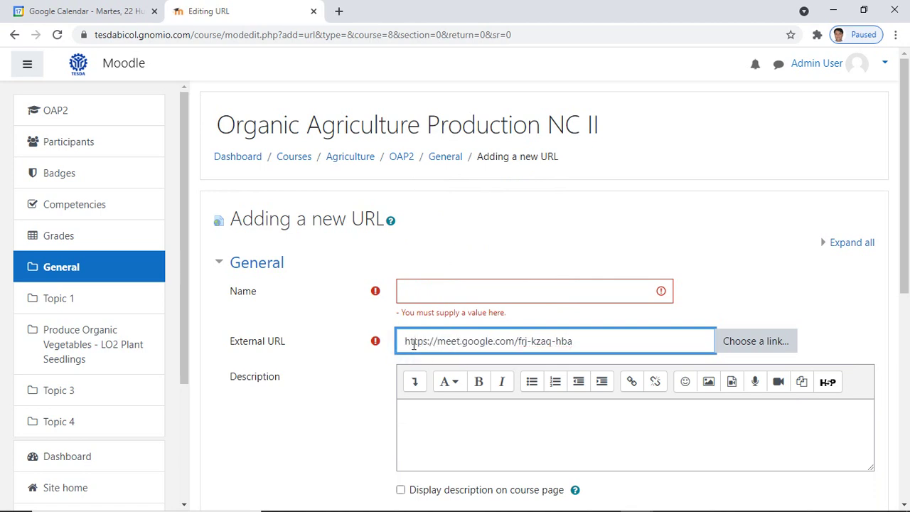
Copy the title "Css nc ii Virtual Training Induction Program" from the Google Calendar event and paste it as the Moodle URL resource's Name.
{"action": "left_click", "coordinate": [109, 16]}
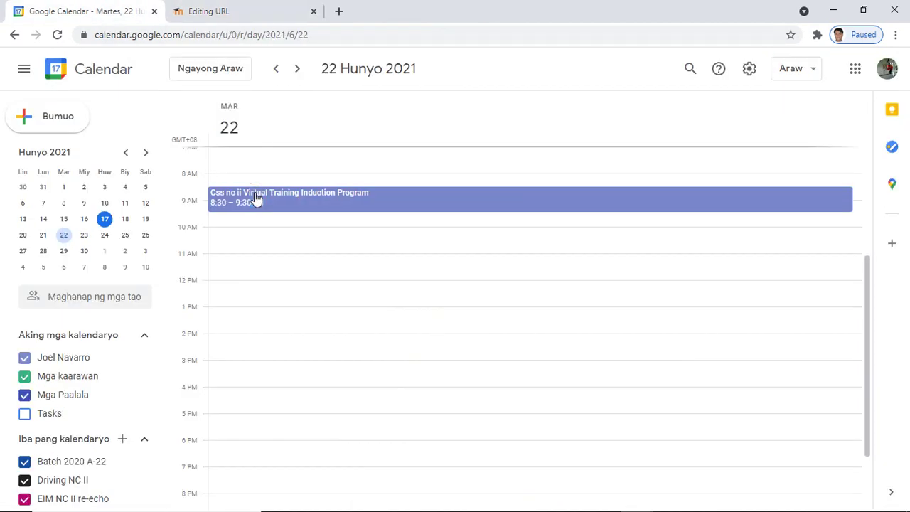
{"action": "double_click", "coordinate": [254, 196]}
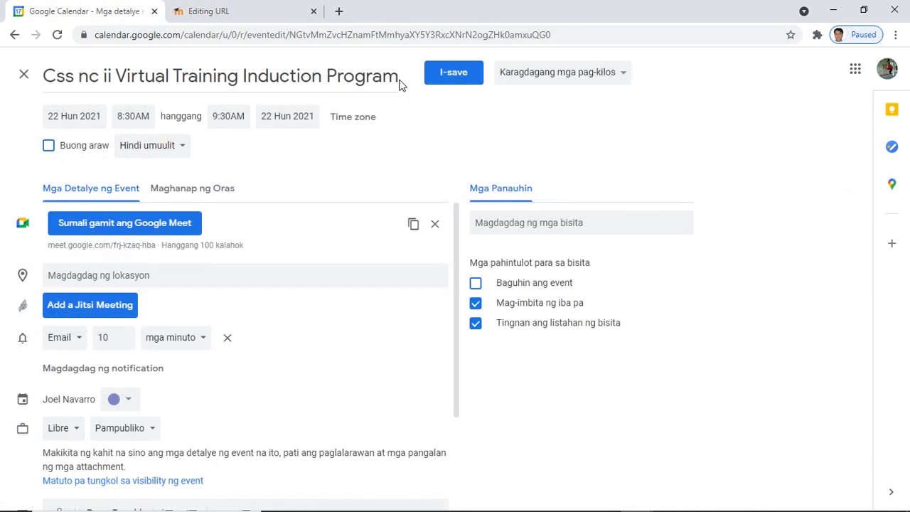
{"action": "left_click_drag", "start_coordinate": [45, 81], "coordinate": [397, 93]}
{"action": "right_click", "coordinate": [320, 76]}
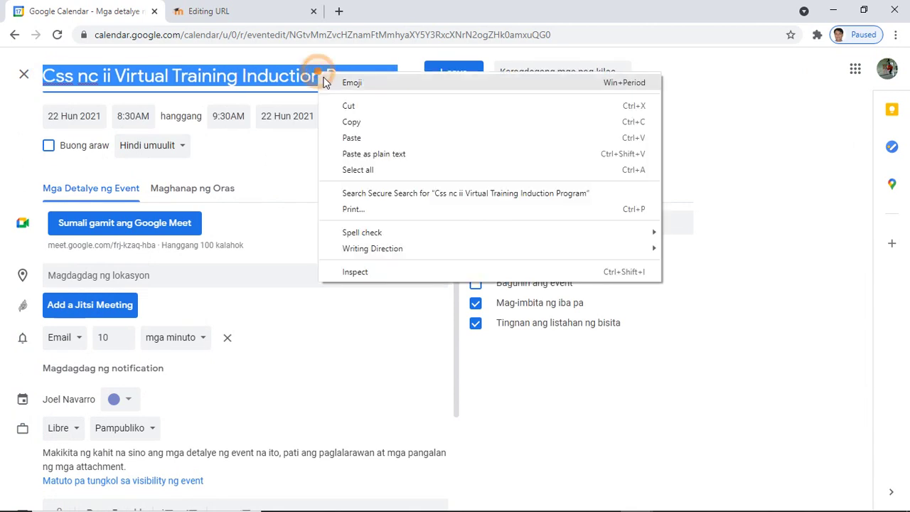
{"action": "left_click", "coordinate": [350, 120]}
{"action": "left_click", "coordinate": [217, 16]}
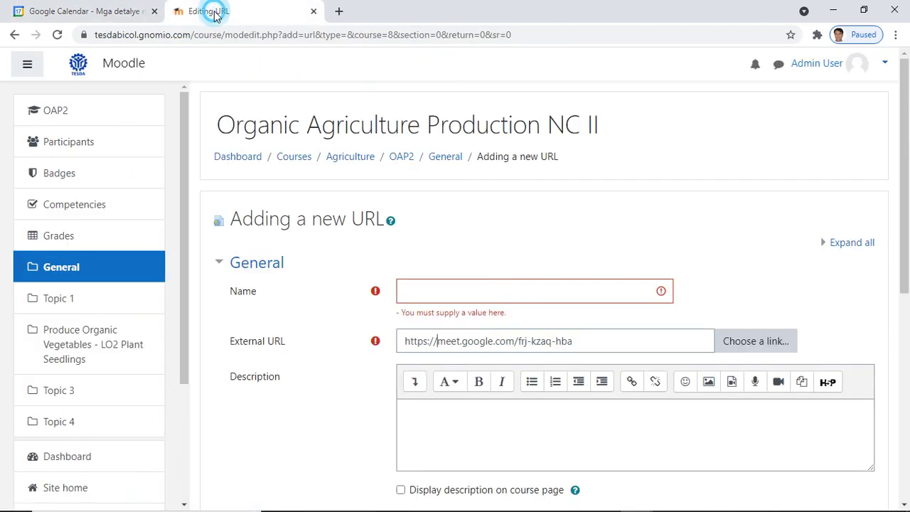
{"action": "right_click", "coordinate": [417, 292]}
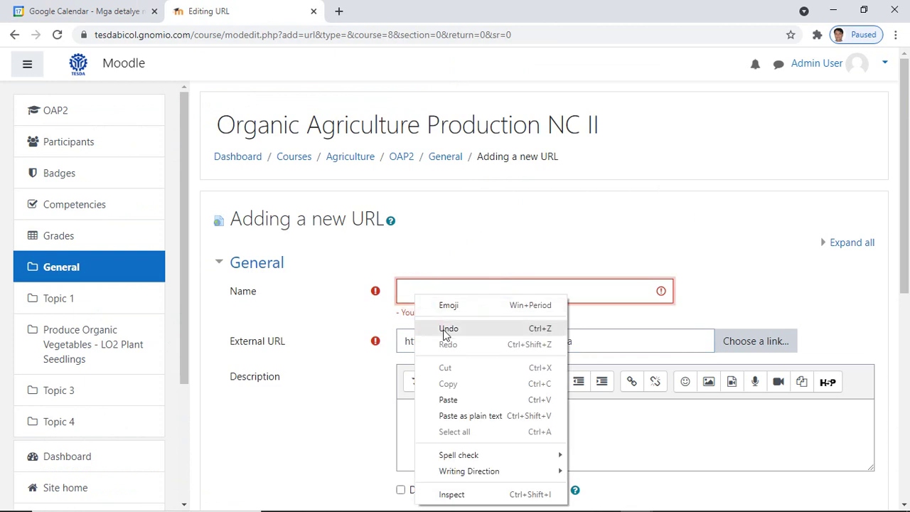
{"action": "left_click", "coordinate": [447, 400]}
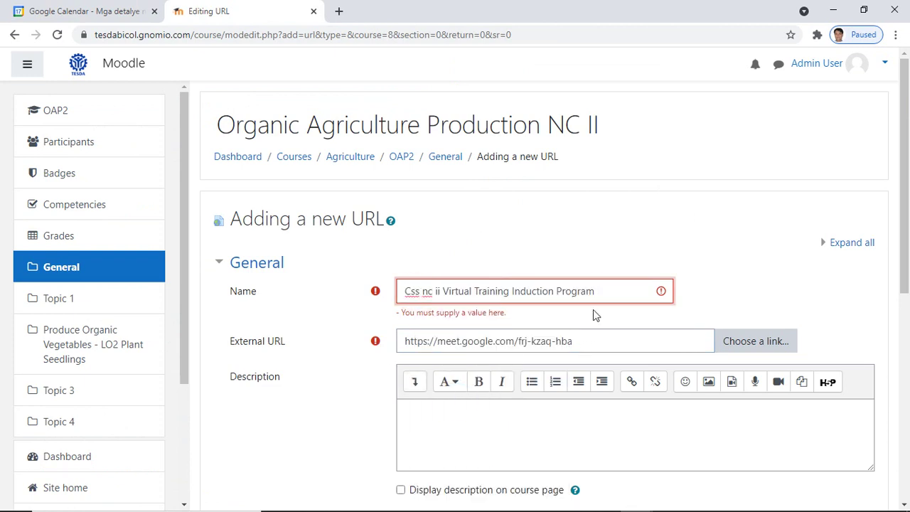
Enter the resource description "Virtual webinar of CSS NC II TIP at 9:00am of June 22, 2021".
{"action": "scroll", "coordinate": [594, 318], "scroll_direction": "down", "scroll_amount": 2}
{"action": "left_click", "coordinate": [466, 306]}
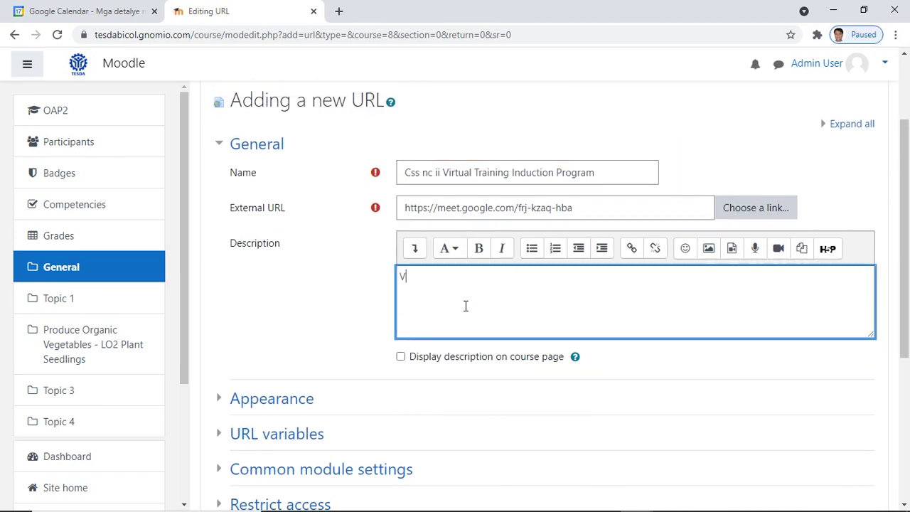
{"action": "type", "text": "Vitrual"}
{"action": "key", "text": "BackSpace"}
{"action": "key", "text": "BackSpace"}
{"action": "key", "text": "BackSpace"}
{"action": "key", "text": "BackSpace"}
{"action": "type", "text": "ual webinar of CSS NC II"}
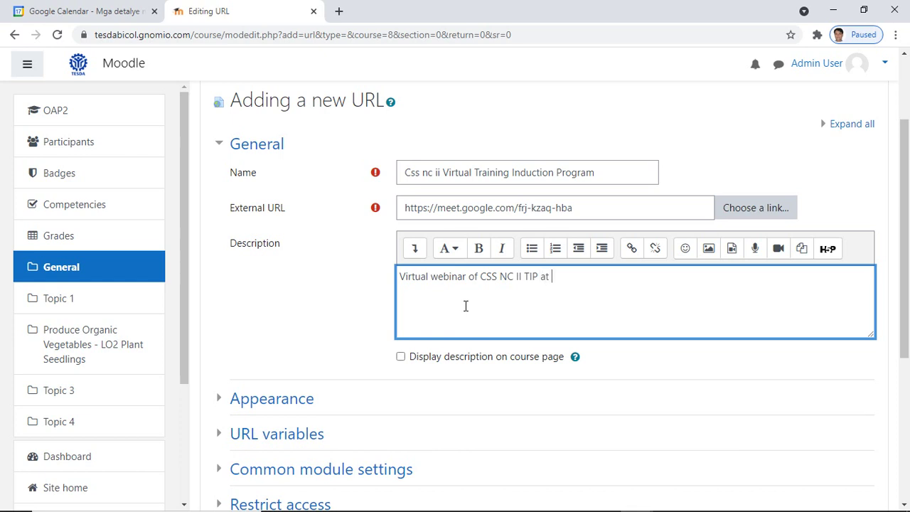
{"action": "type", "text": "TIP at 9:00am of June 22, 209"}
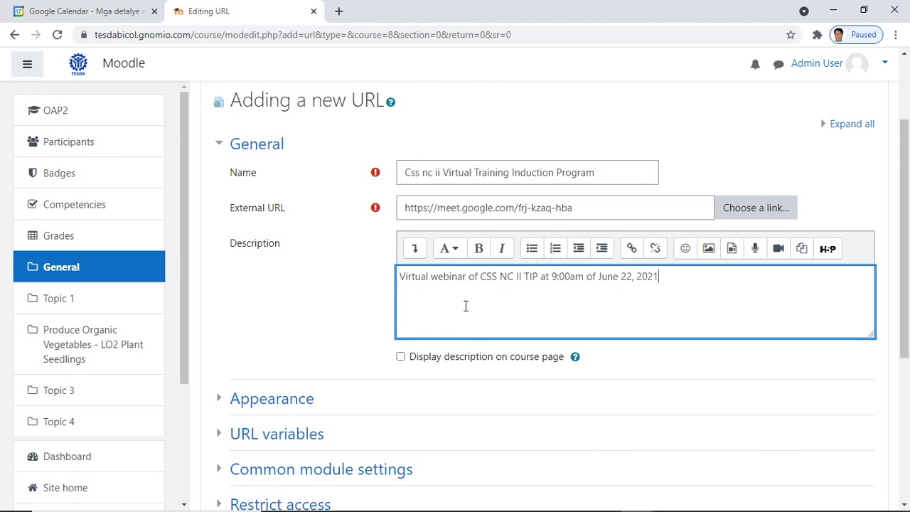
Enable displaying the description on the course page, and save the URL resource, returning to the course.
{"action": "left_click", "coordinate": [402, 358]}
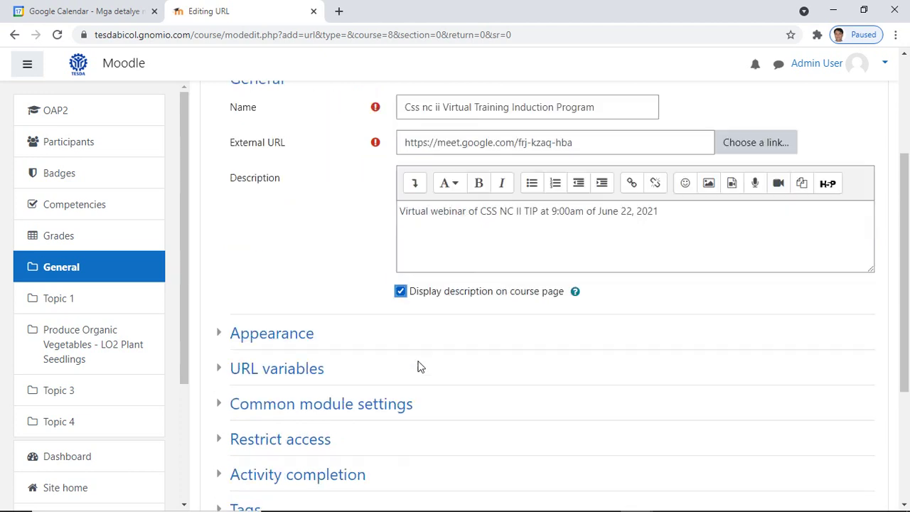
{"action": "scroll", "coordinate": [409, 360], "scroll_direction": "down", "scroll_amount": 4}
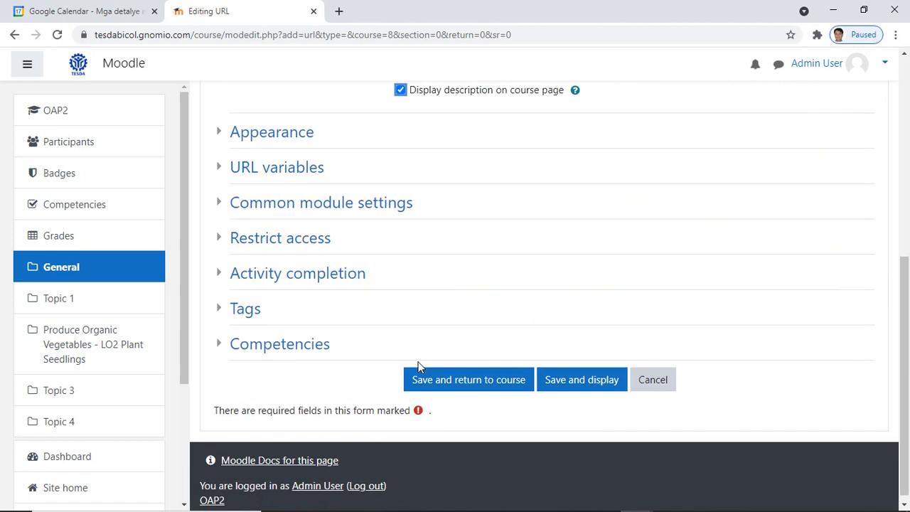
{"action": "left_click", "coordinate": [457, 382]}
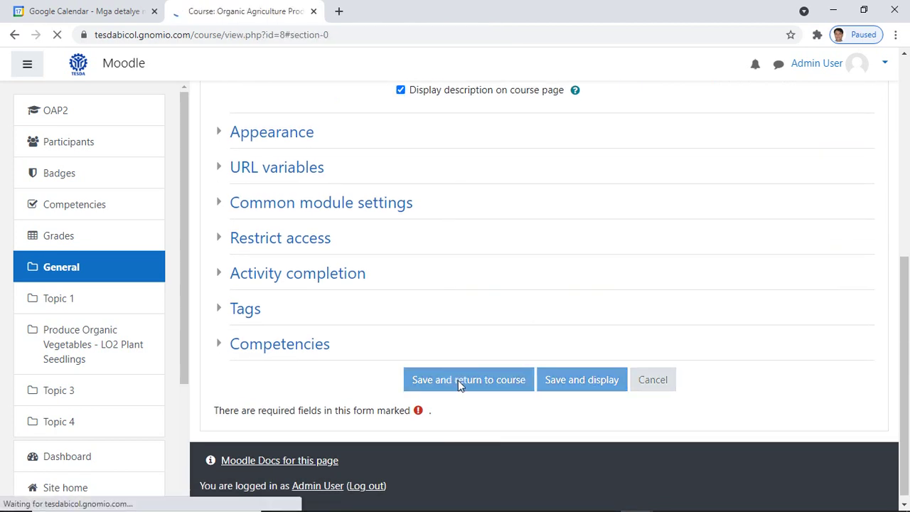
{"action": "scroll", "coordinate": [459, 233], "scroll_direction": "up", "scroll_amount": 1}
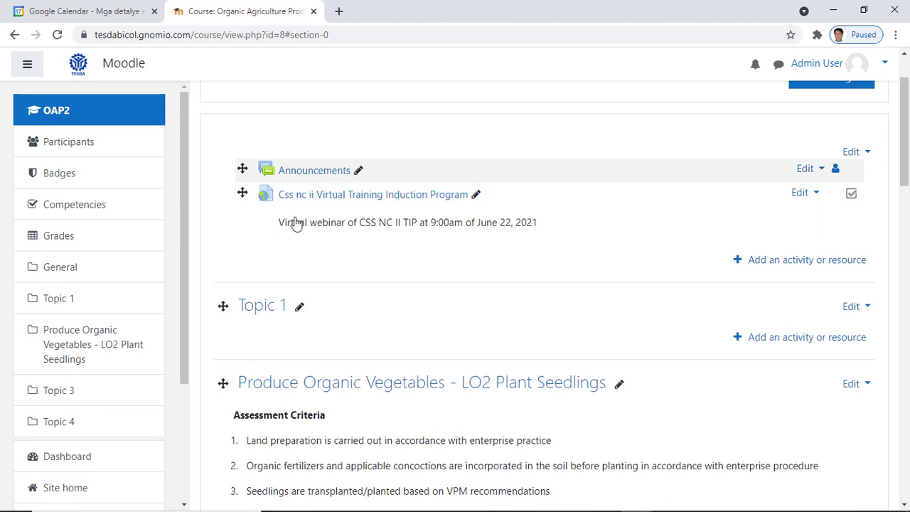